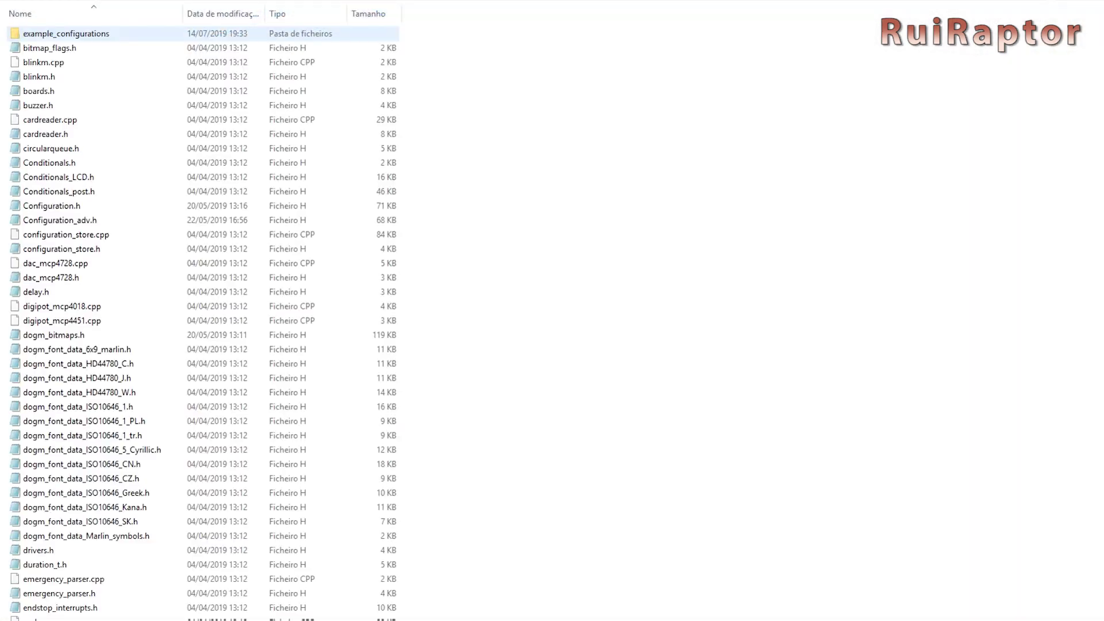
# Scroll down the Marlin firmware folder and open Marlin.ino in the Arduino IDE
pyautogui.scroll(-14, 201, 345)
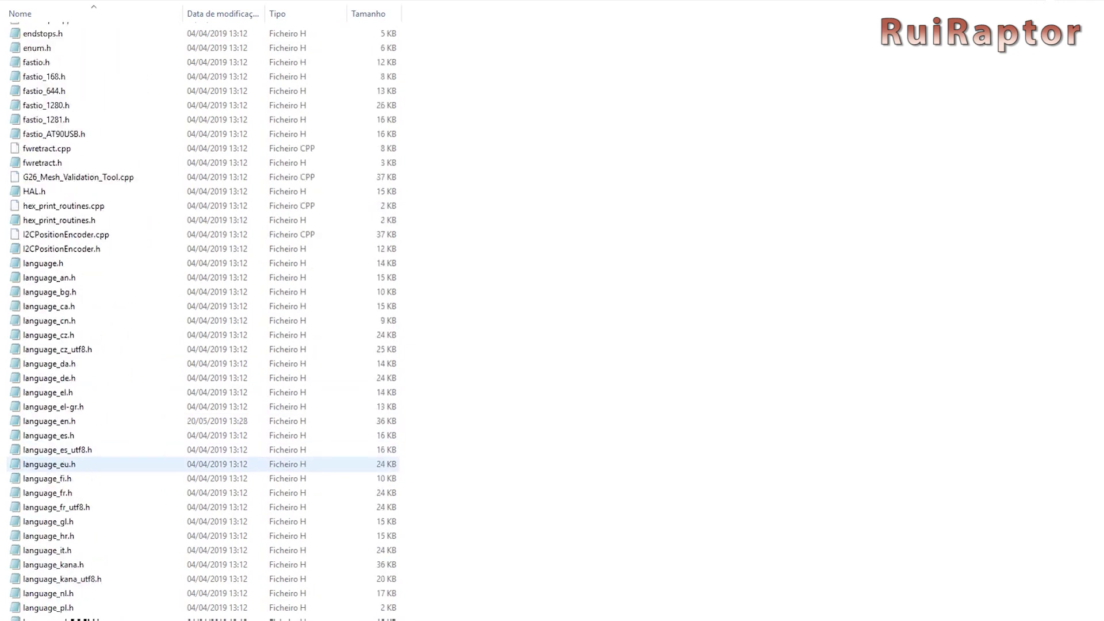
pyautogui.scroll(-12, 201, 464)
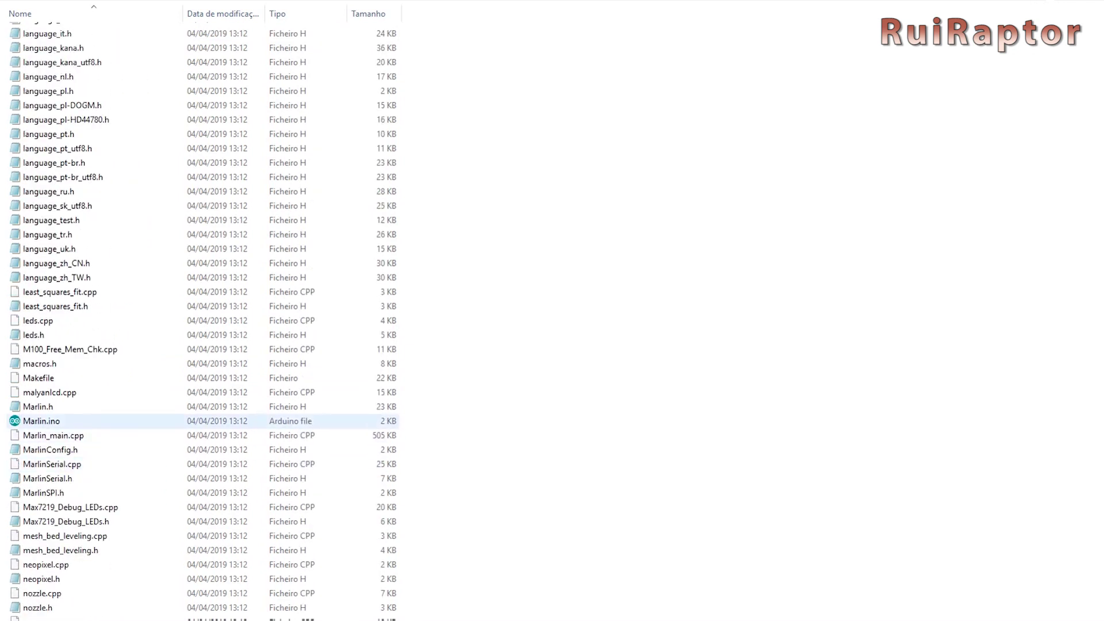
pyautogui.doubleClick(41, 421)
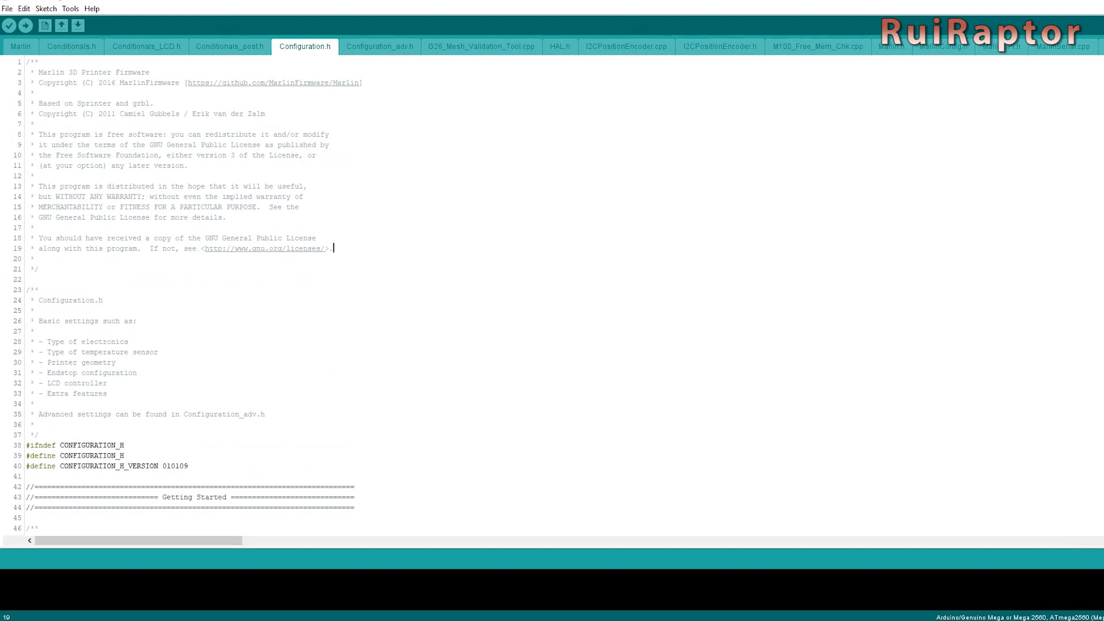
# Uncomment the X_DRIVER_TYPE and Y_DRIVER_TYPE defines on lines 558–559 of Configuration.h
pyautogui.scroll(-20, 552, 296)
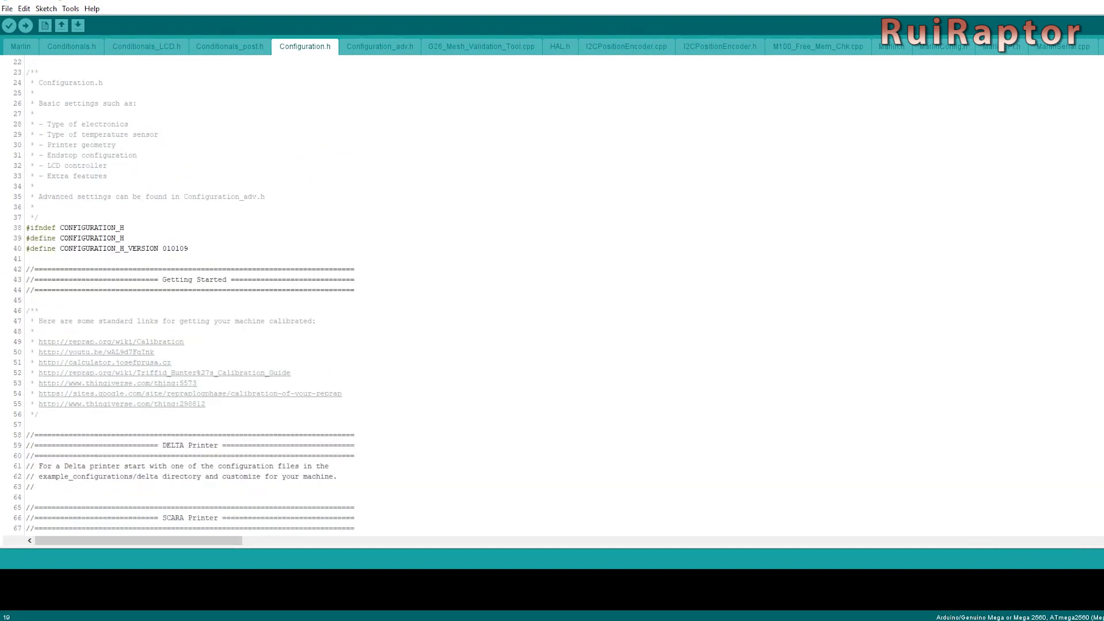
pyautogui.scroll(-20, 552, 296)
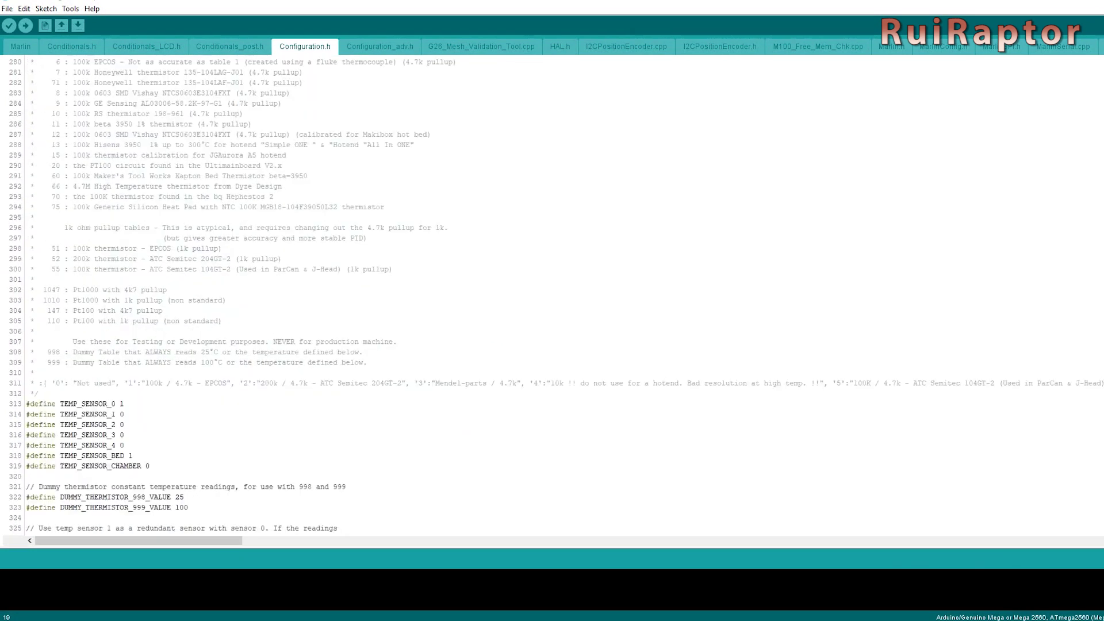
pyautogui.scroll(-20, 553, 296)
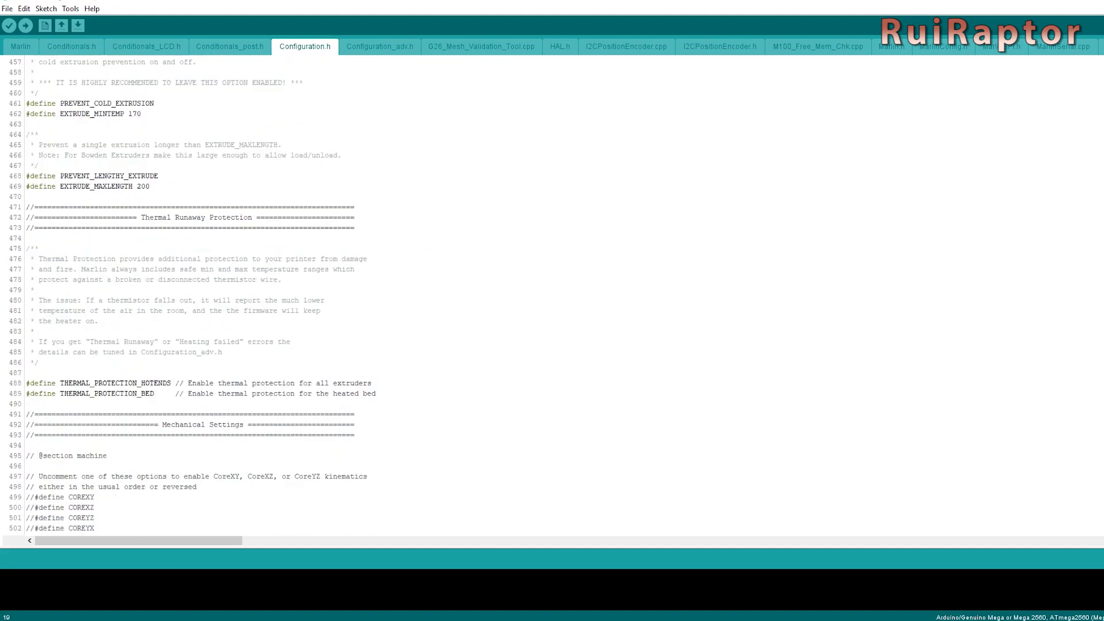
pyautogui.scroll(-8, 552, 296)
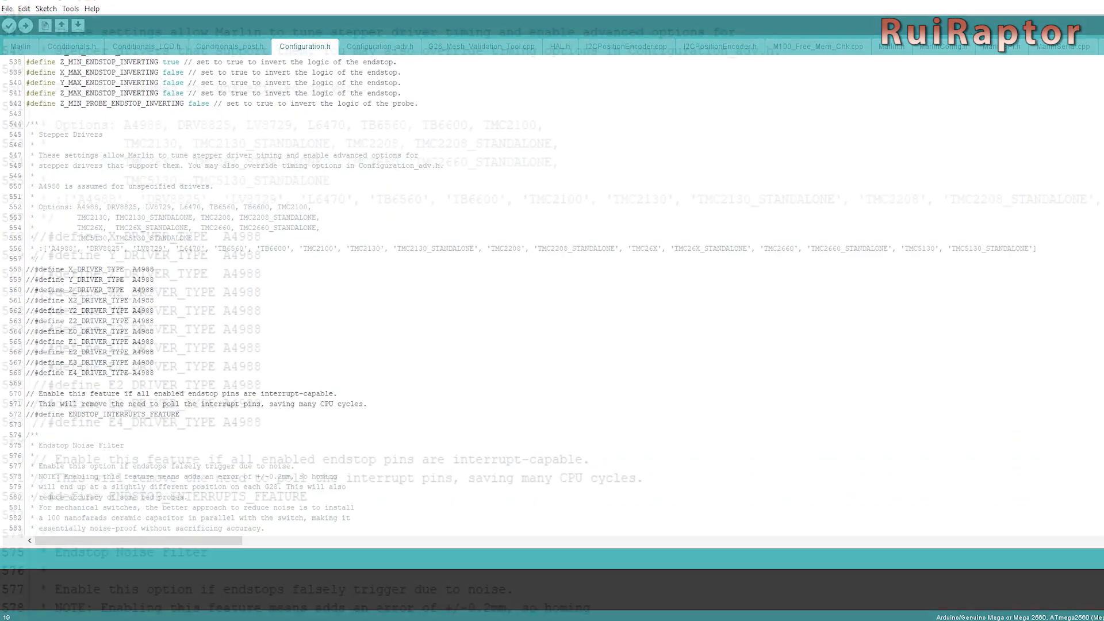
pyautogui.moveTo(153, 279); pyautogui.dragTo(26, 269)
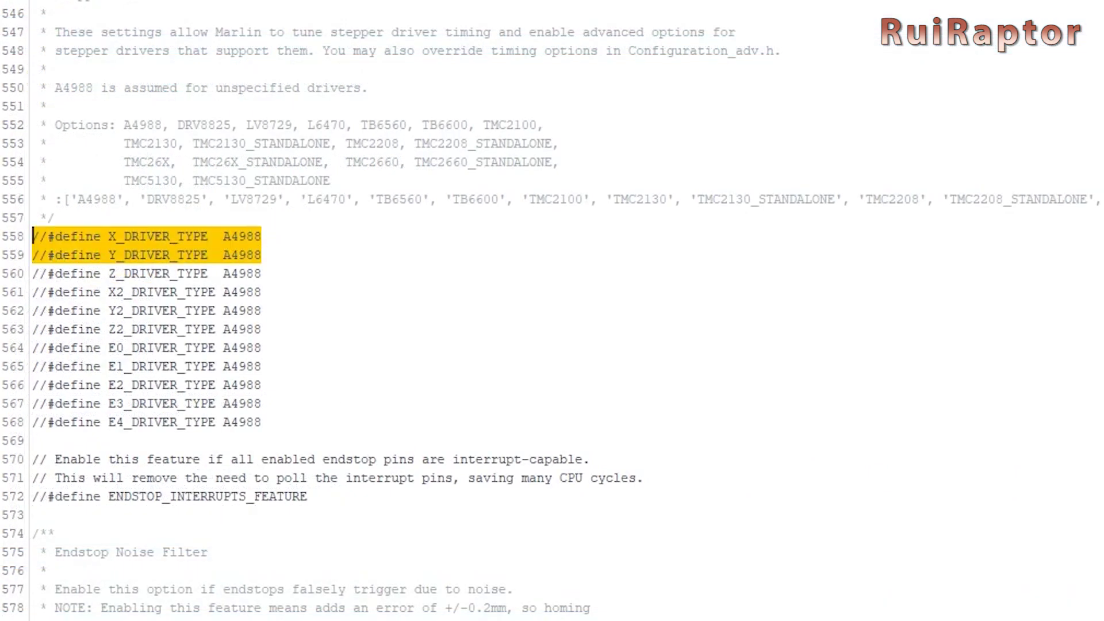
pyautogui.click(48, 329)
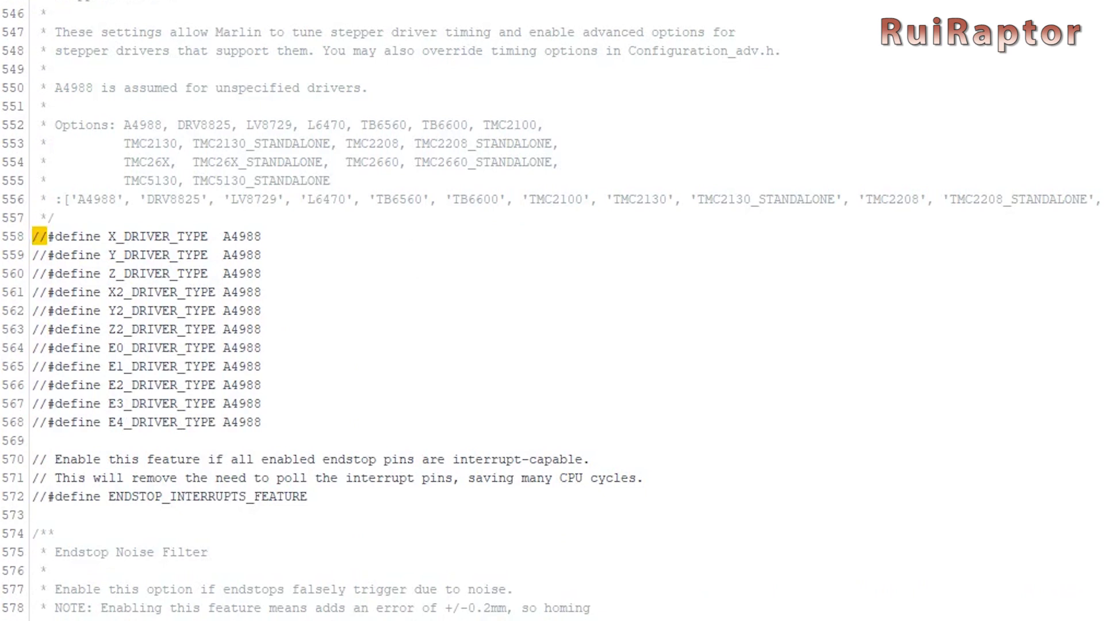
pyautogui.press('Delete')
pyautogui.hotkey('shift', 'Home')
pyautogui.press('Delete')
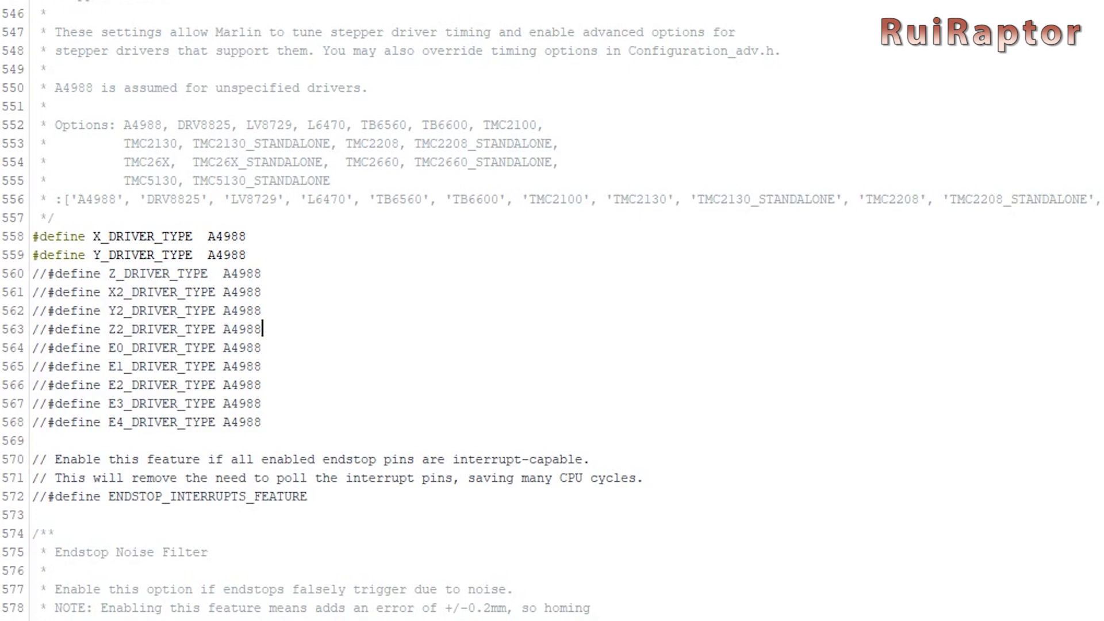
# Replace A4988 with TMC2208_STANDALONE for both the X and Y driver types
pyautogui.moveTo(1086, 199); pyautogui.dragTo(951, 199)
pyautogui.hotkey('ctrl', 'c')
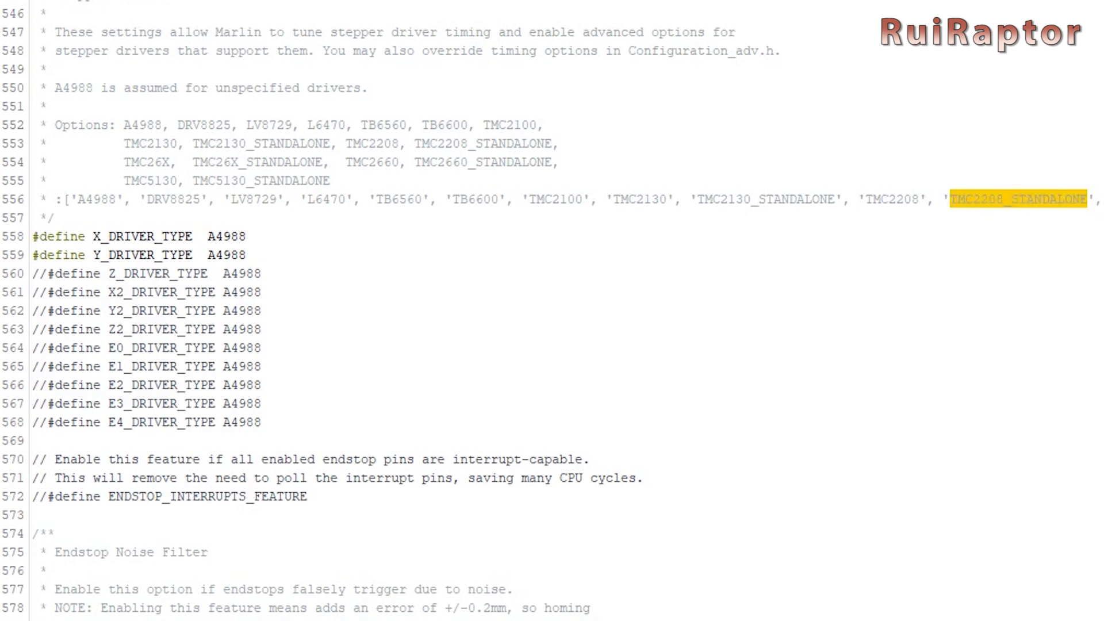
pyautogui.click(263, 273)
pyautogui.hotkey('shift', 'Left')
pyautogui.hotkey('shift', 'Left')
pyautogui.hotkey('shift', 'Left')
pyautogui.hotkey('shift', 'Left')
pyautogui.hotkey('shift', 'Left')
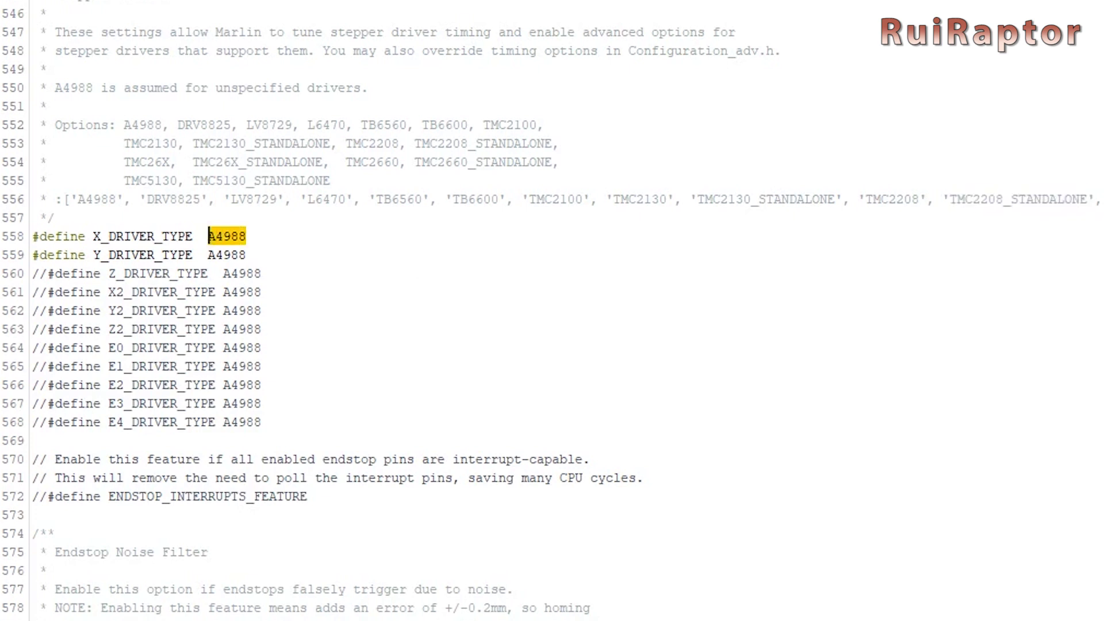
pyautogui.hotkey('ctrl', 'v')
pyautogui.press('Down')
pyautogui.hotkey('shift', 'Left')
pyautogui.hotkey('shift', 'Left')
pyautogui.hotkey('shift', 'Left')
pyautogui.hotkey('shift', 'Left')
pyautogui.hotkey('shift', 'Left')
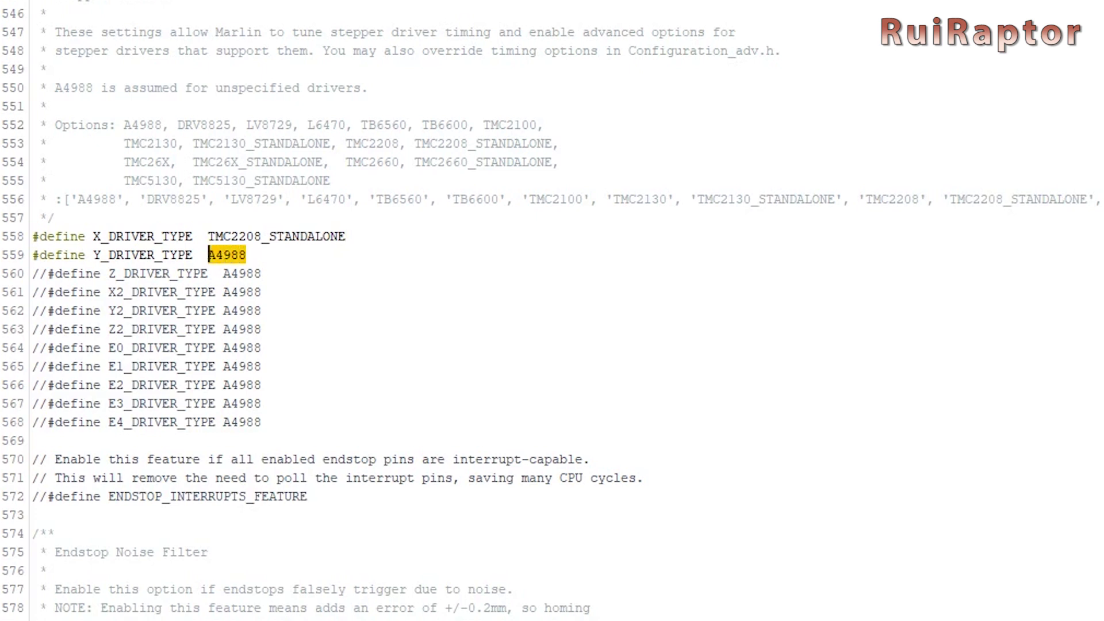
pyautogui.hotkey('ctrl', 'v')
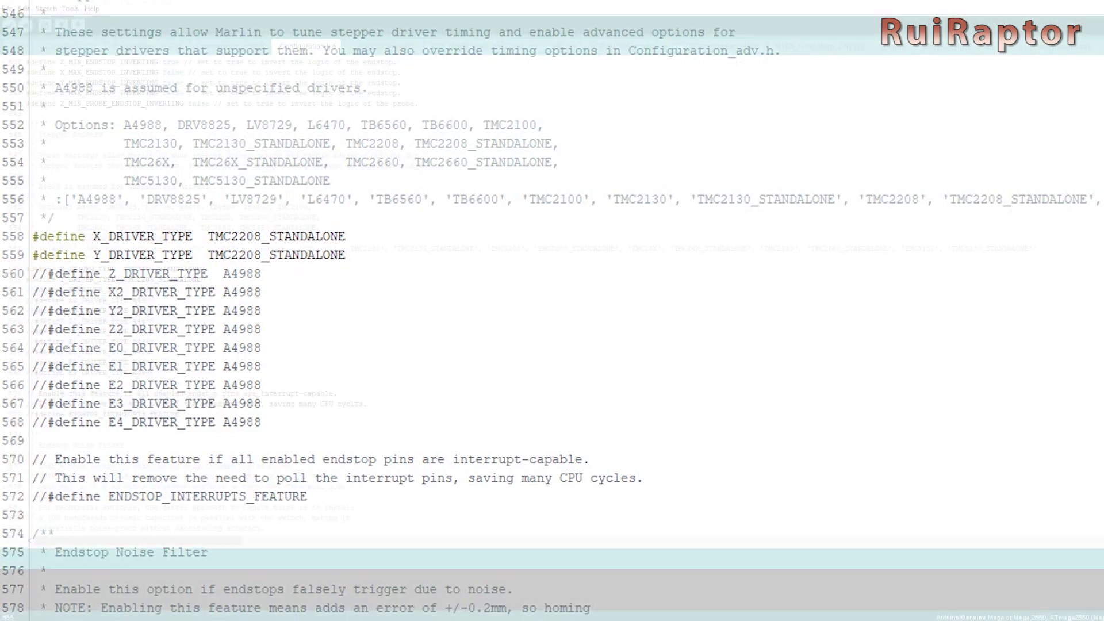
# Around line 856, change INVERT_X_DIR from false to true and INVERT_Y_DIR from true to false
pyautogui.scroll(-20, 552, 293)
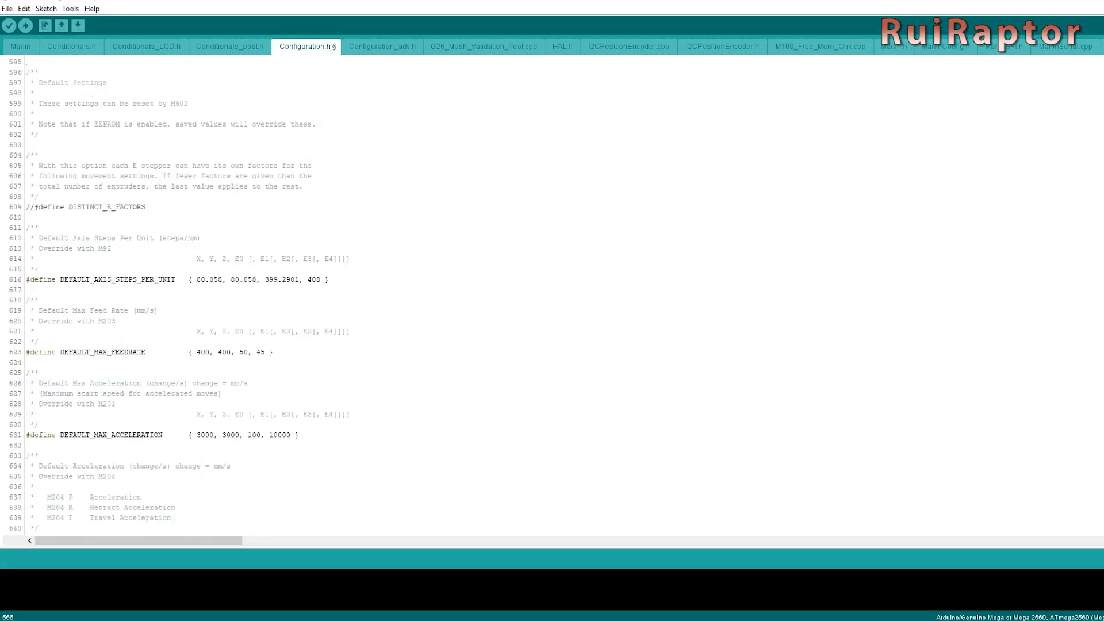
pyautogui.scroll(-20, 552, 293)
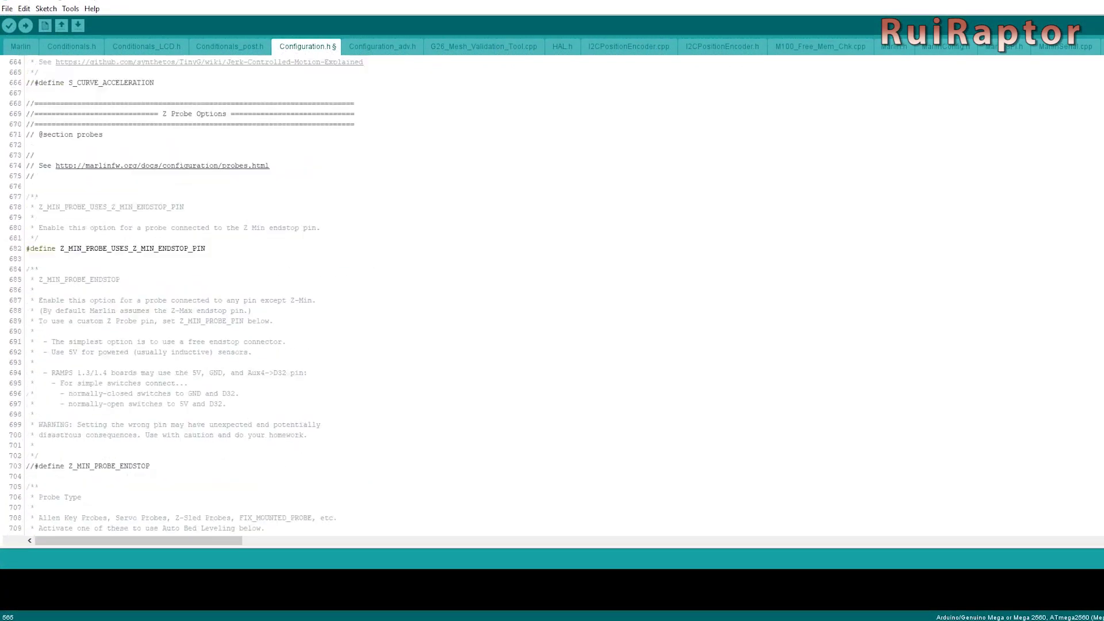
pyautogui.scroll(-18, 552, 293)
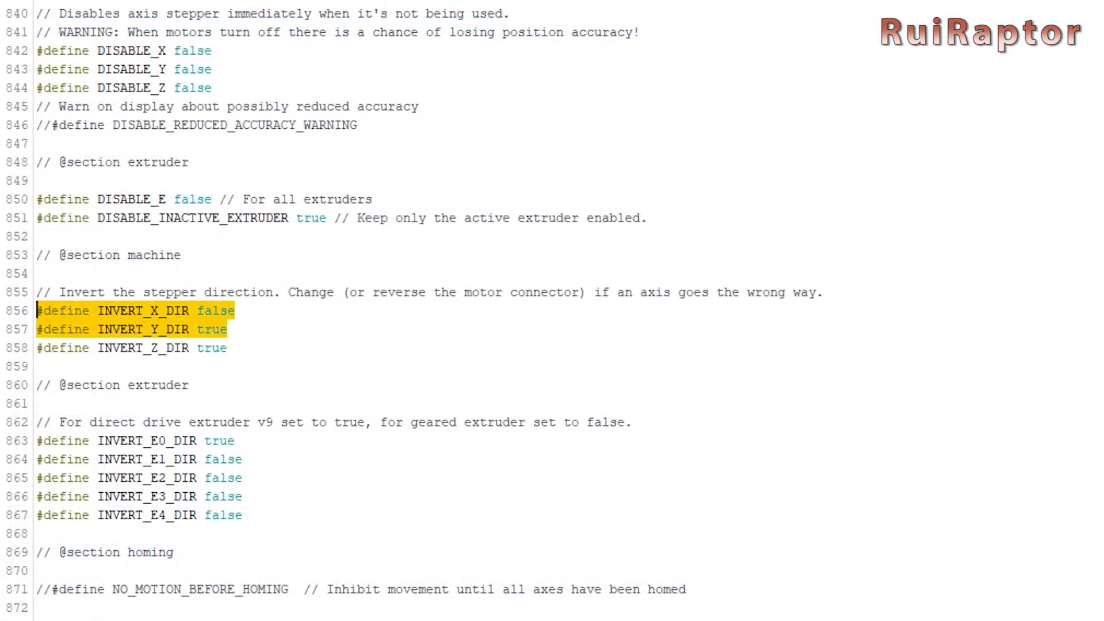
pyautogui.hotkey('shift', 'Left')
pyautogui.hotkey('shift', 'Left')
pyautogui.hotkey('shift', 'Left')
pyautogui.hotkey('shift', 'Left')
pyautogui.hotkey('shift', 'Left')
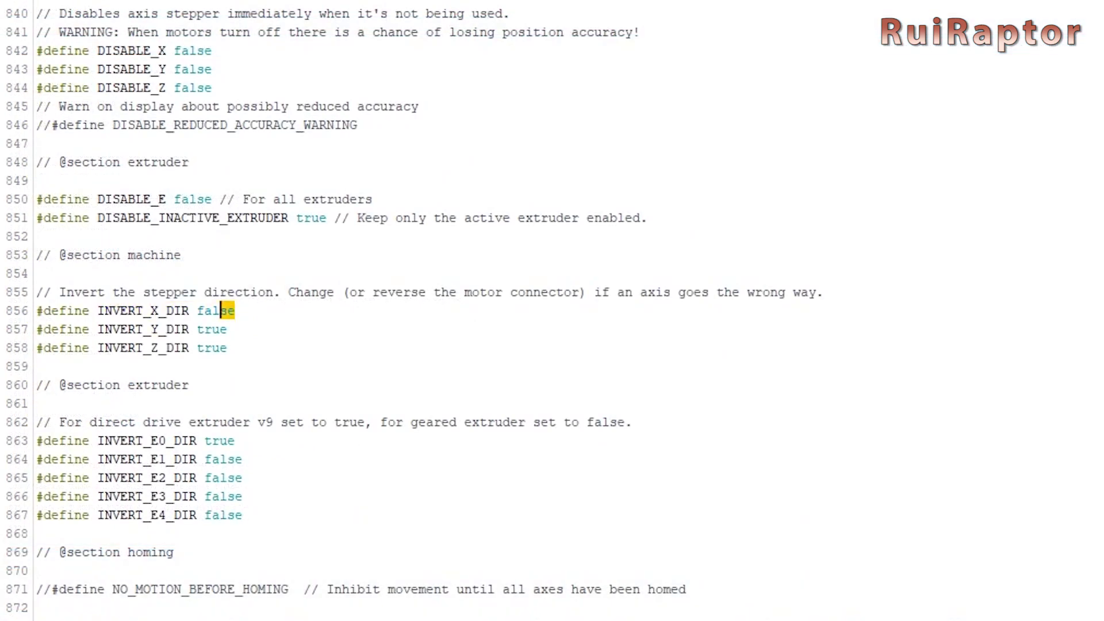
pyautogui.write('true')
pyautogui.press('Down')
pyautogui.hotkey('shift', 'Left')
pyautogui.hotkey('shift', 'Left')
pyautogui.hotkey('shift', 'Left')
pyautogui.hotkey('shift', 'Left')
pyautogui.write('false')
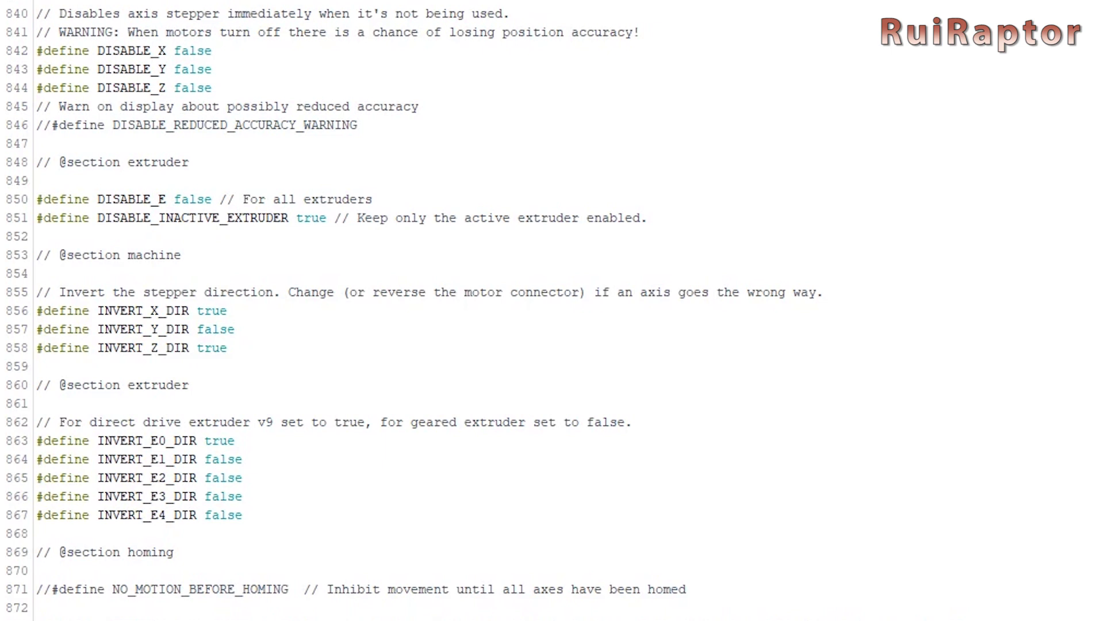
# Choose COM5 as the upload port and upload the Marlin firmware with Ctrl+U
pyautogui.hotkey('alt', 't')
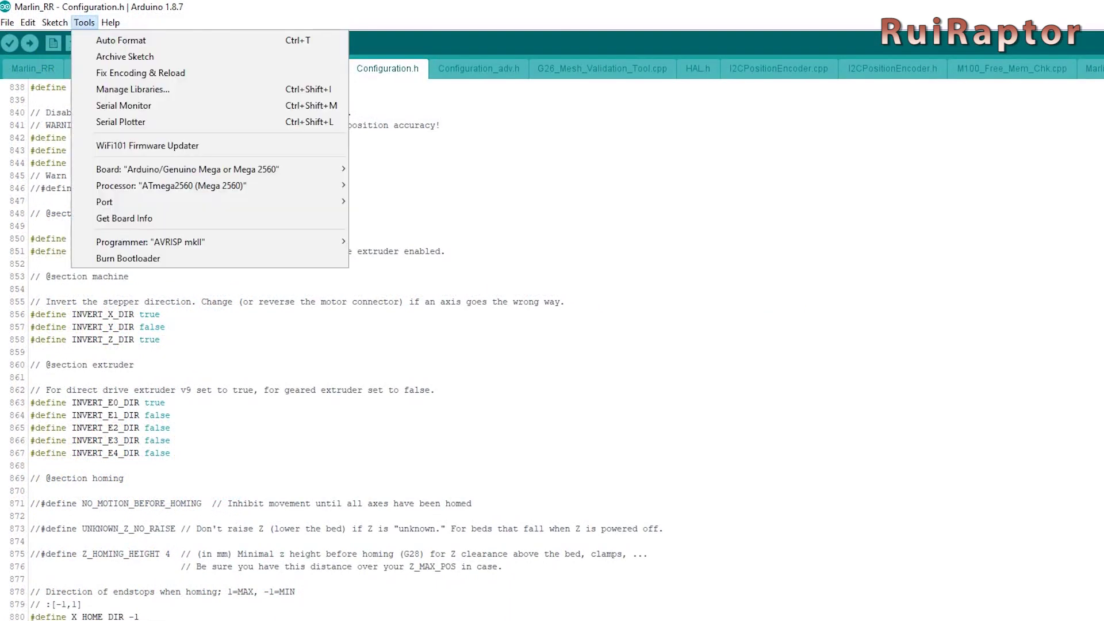
pyautogui.press('Down')
pyautogui.press('Down')
pyautogui.press('Down')
pyautogui.press('Down')
pyautogui.press('Down')
pyautogui.press('Down')
pyautogui.press('Down')
pyautogui.press('Down')
pyautogui.press('Down')
pyautogui.press('Down')
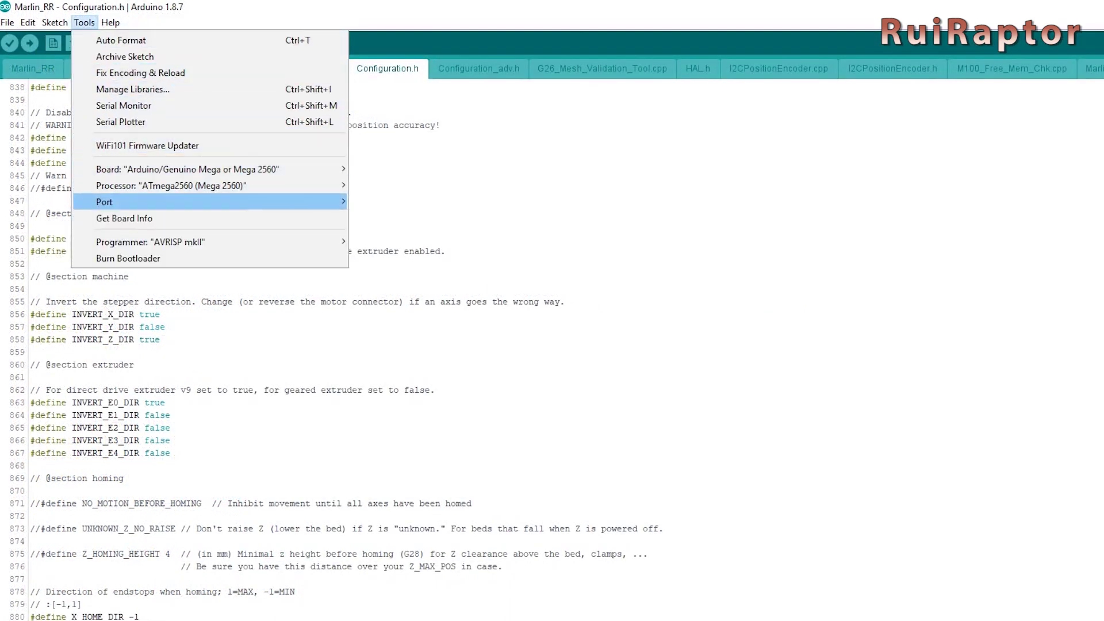
pyautogui.press('Right')
pyautogui.press('Return')
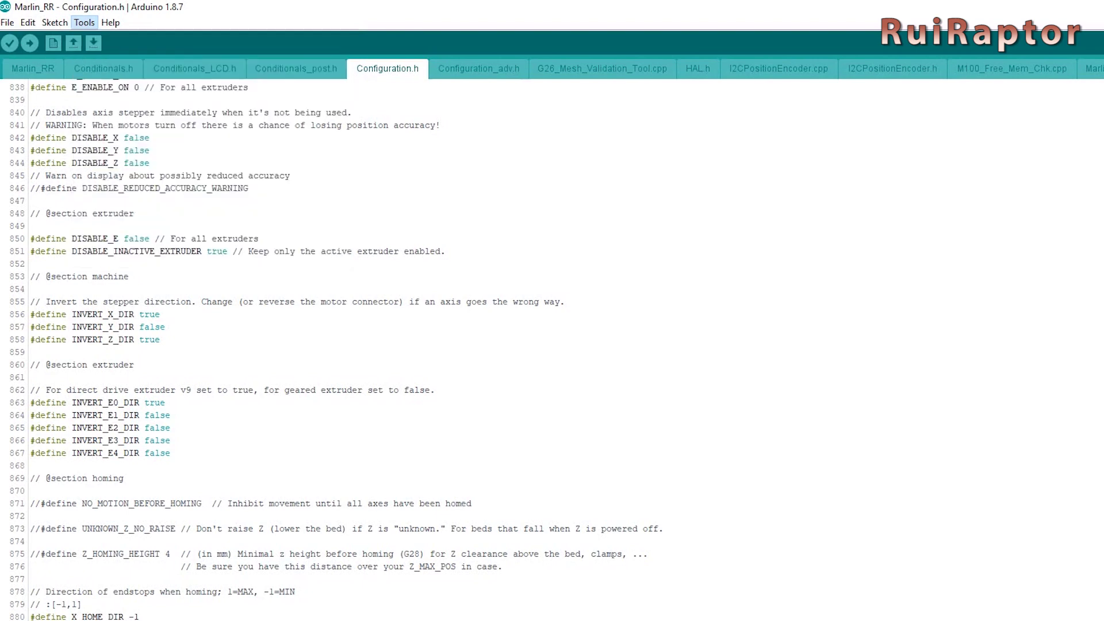
pyautogui.hotkey('ctrl', 'u')
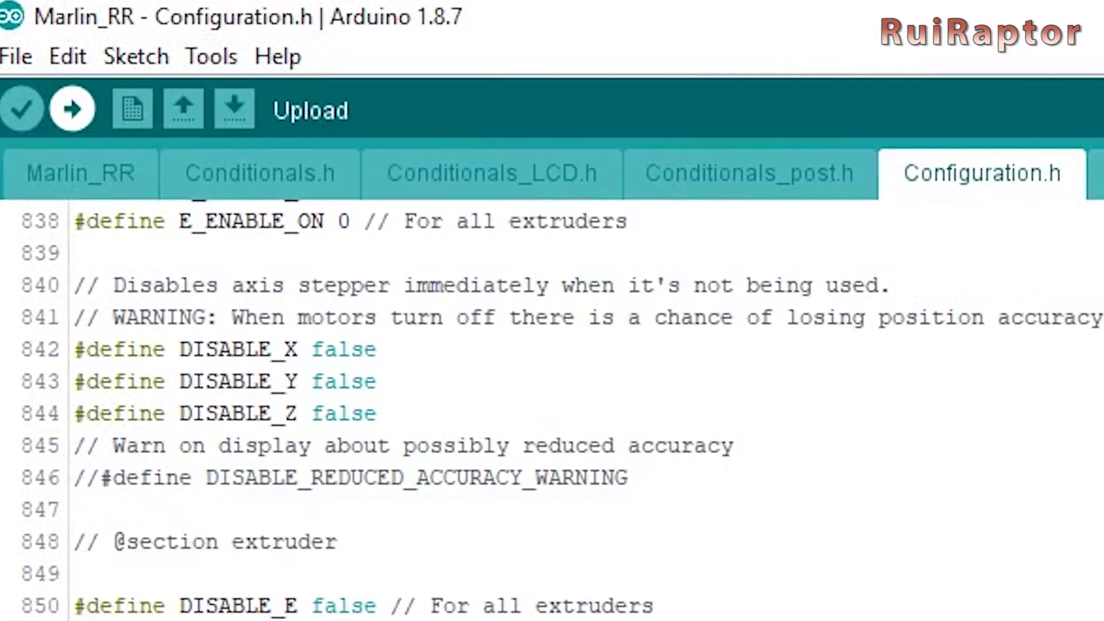